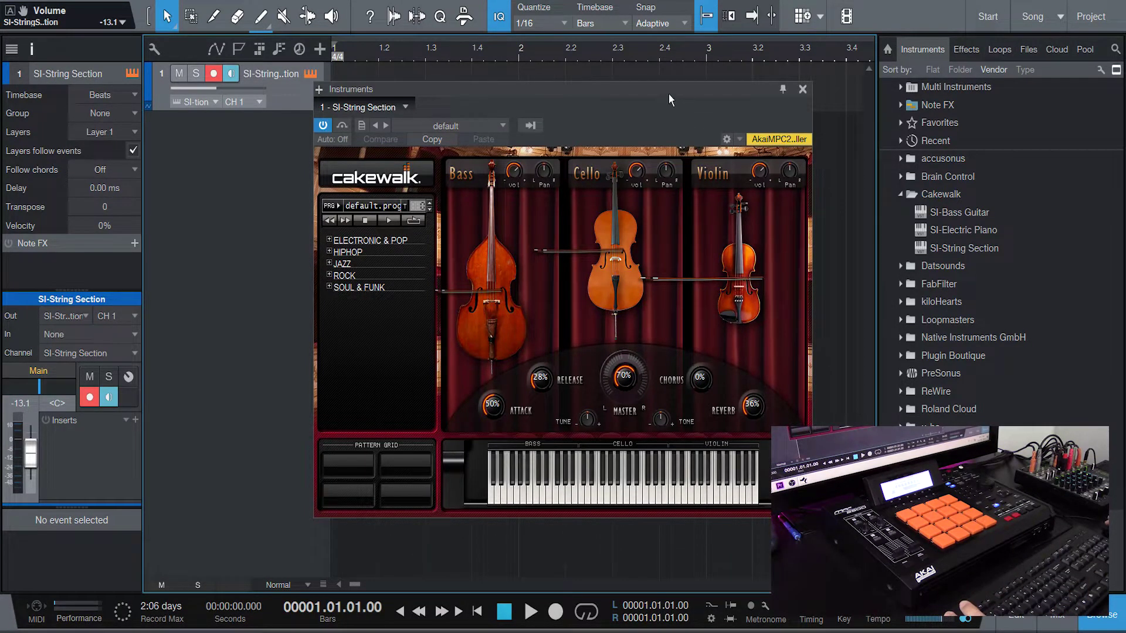
Set the SI-String Section input to Akai MPC 2500 Controller, then to All Inputs
drag(670, 100, 664, 104)
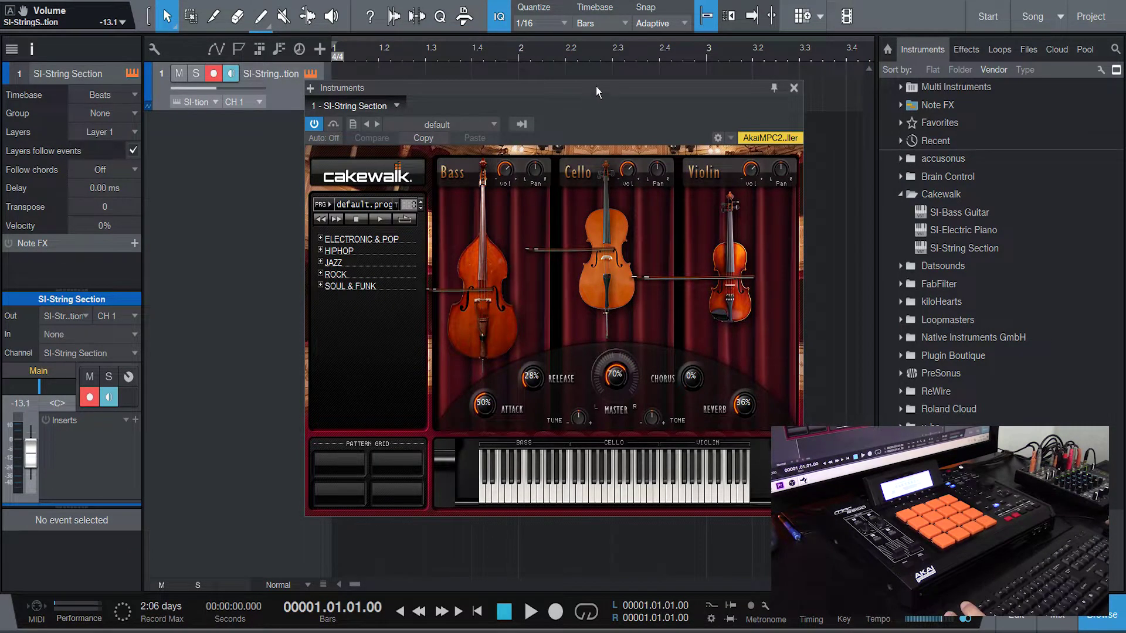
drag(596, 91, 604, 94)
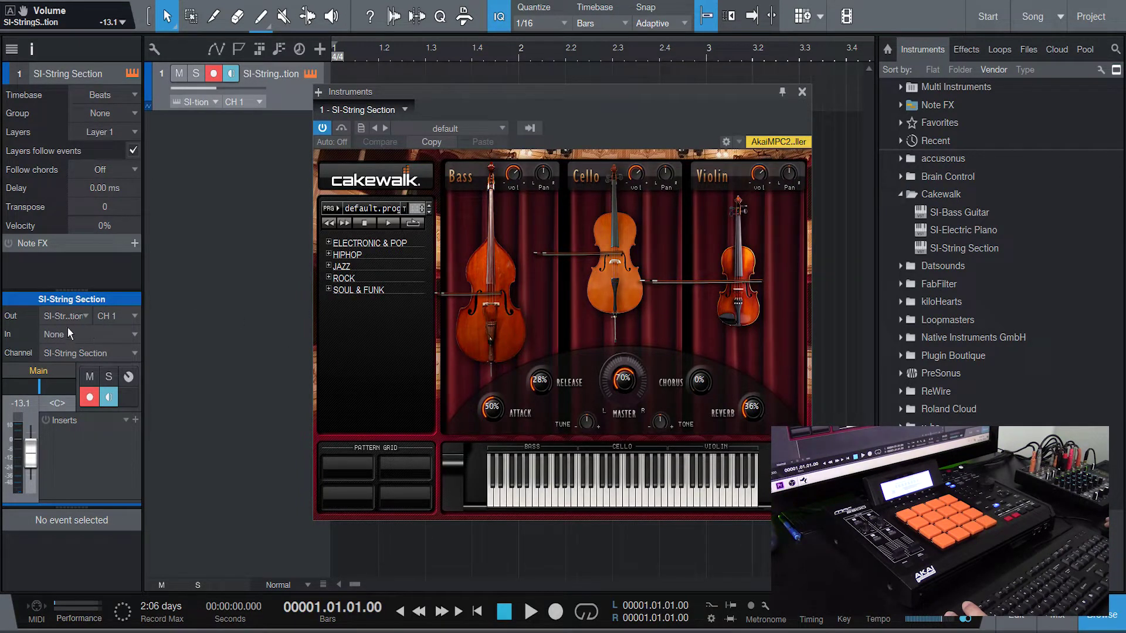
click(105, 335)
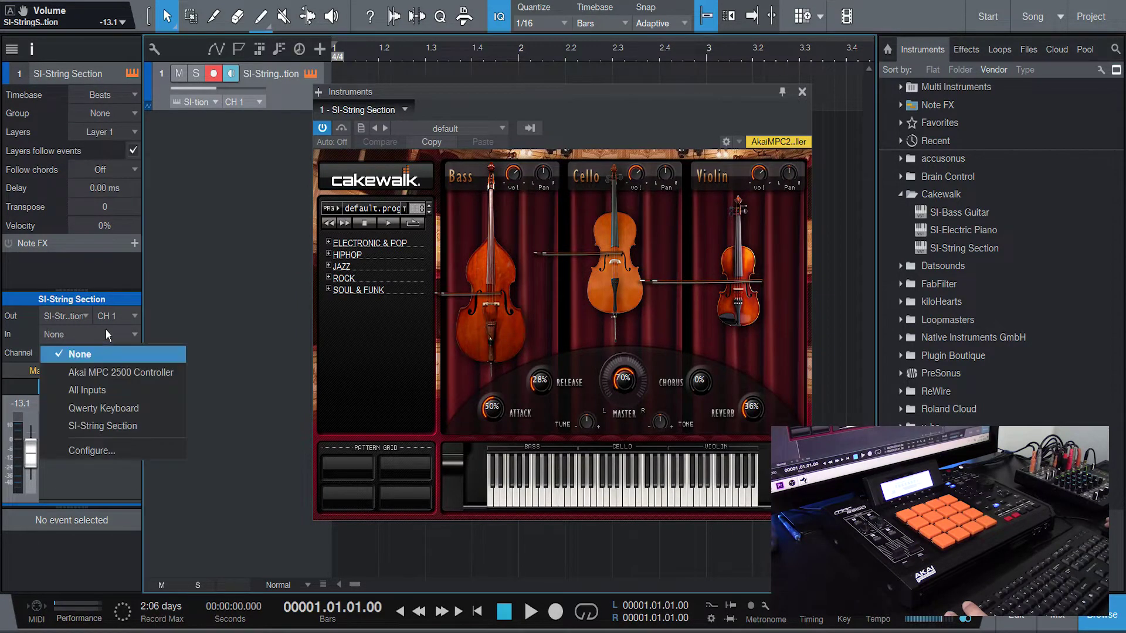
click(134, 374)
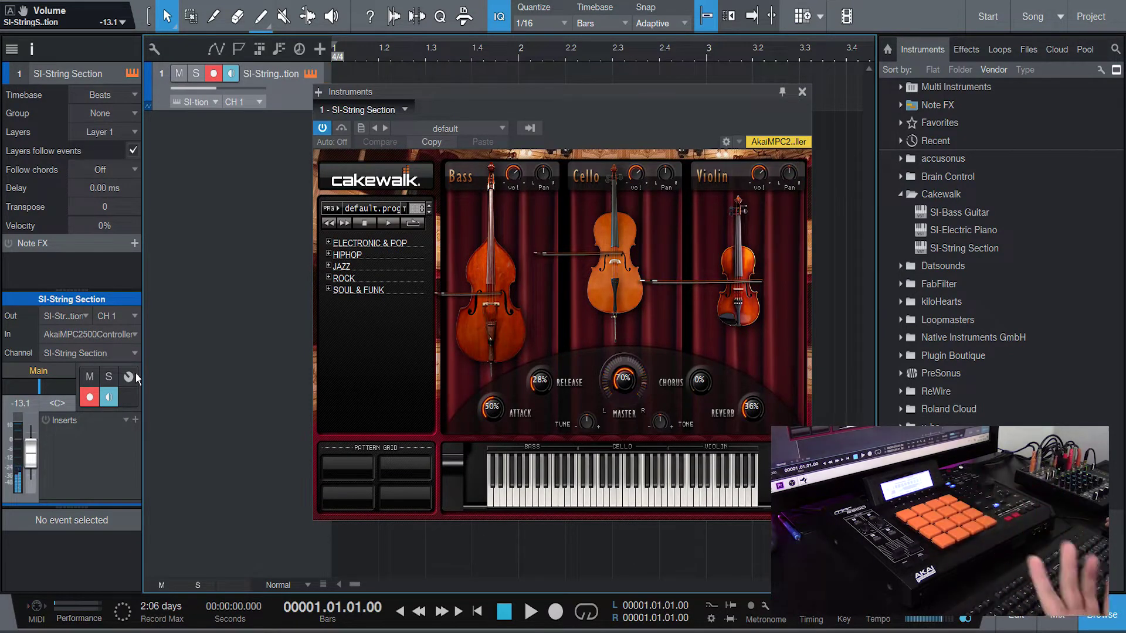
click(118, 334)
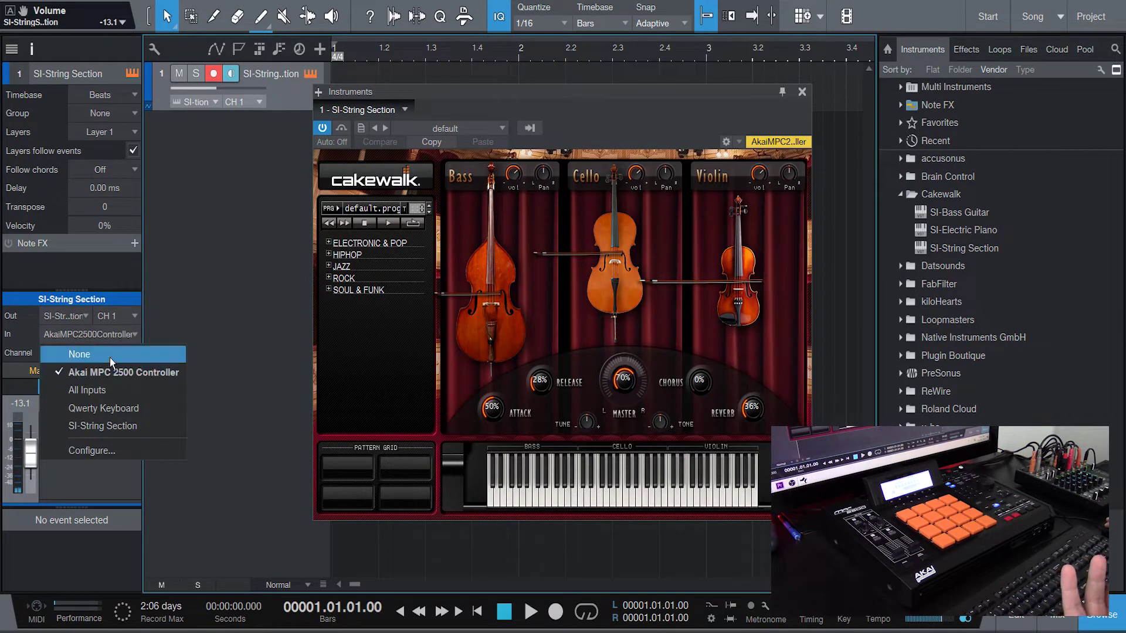
click(104, 388)
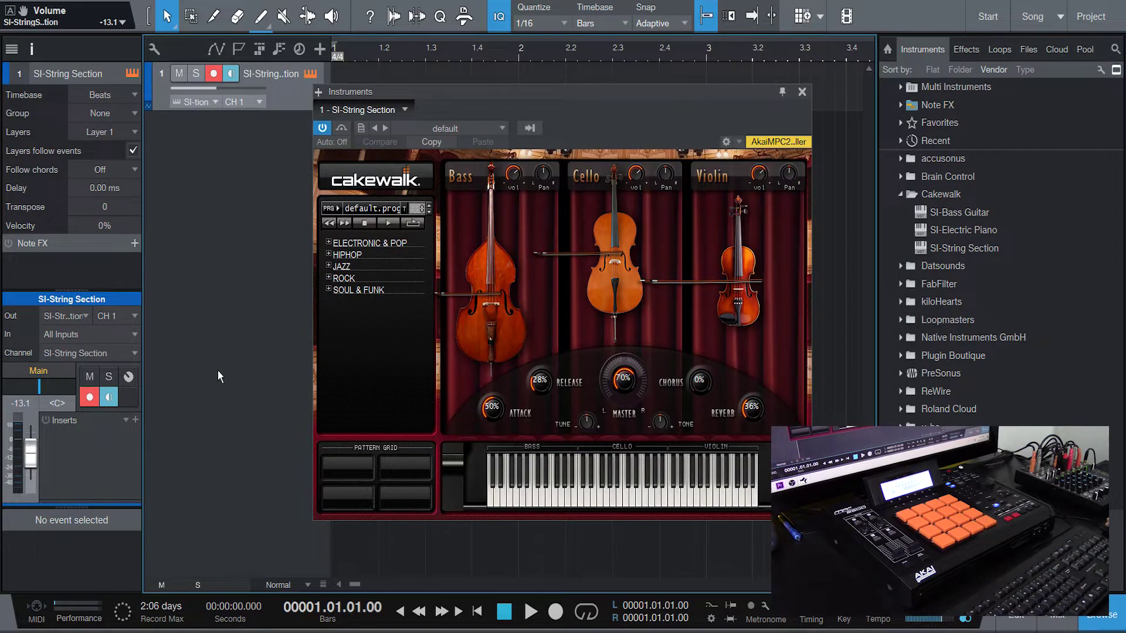
click(132, 340)
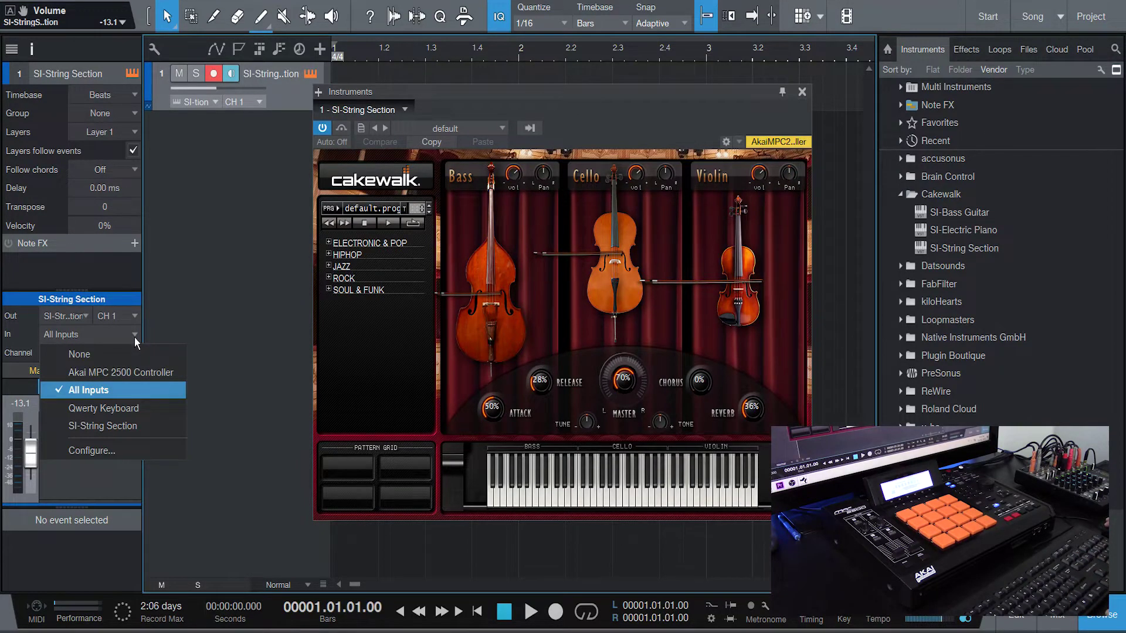
click(135, 336)
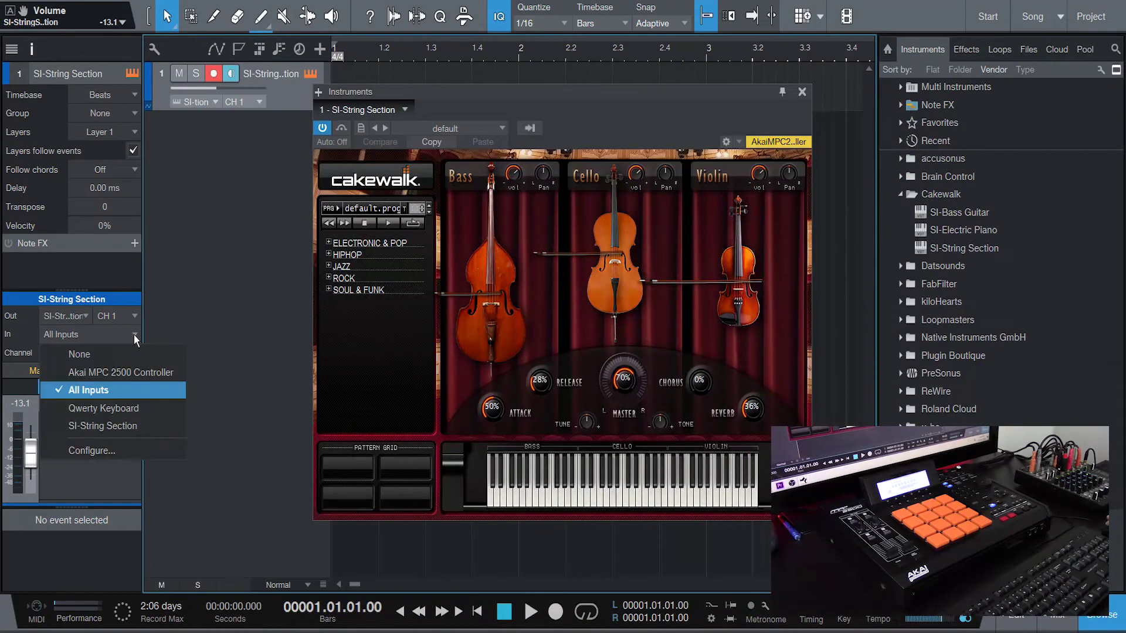
click(134, 334)
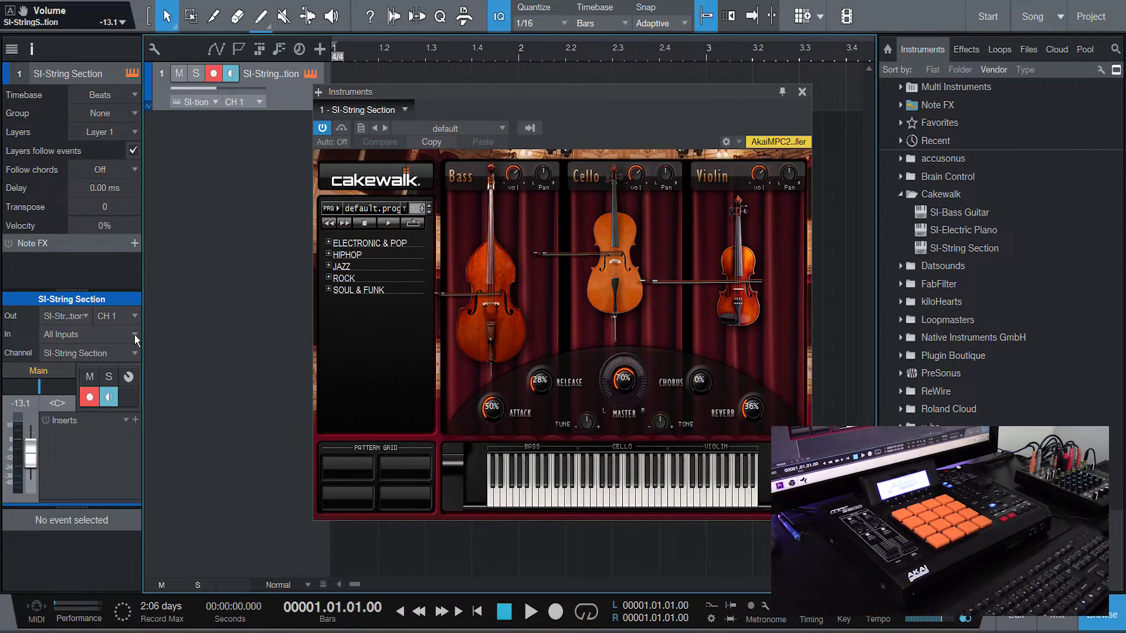
click(134, 334)
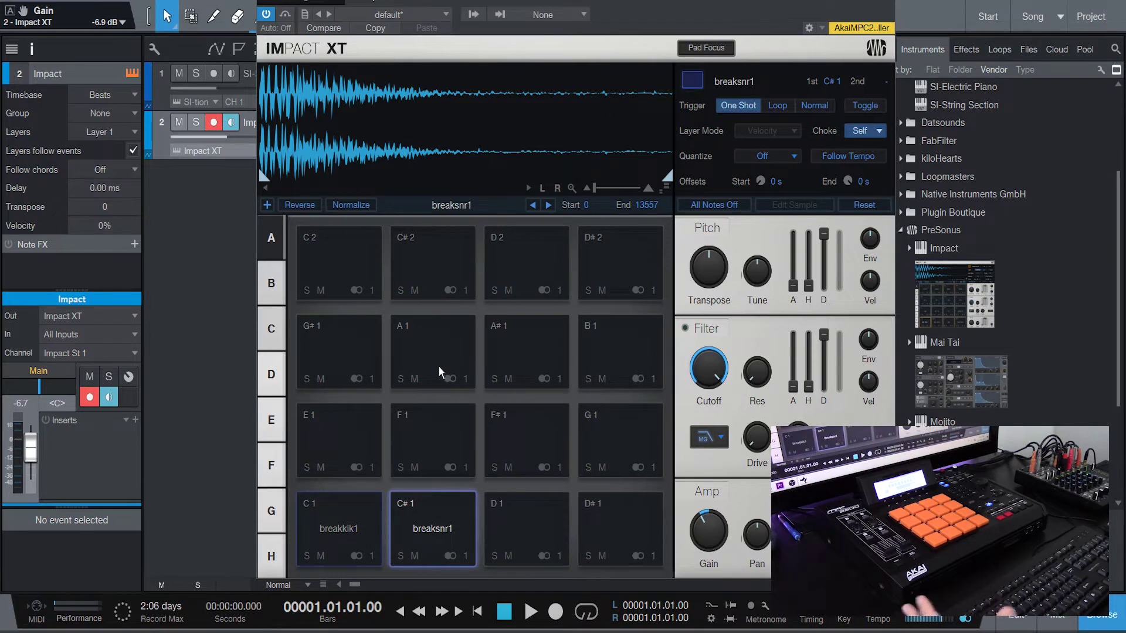
Trigger the breakkik1 (C1) and breaksnr1 (C#1) pads and keep Impact XT on All Inputs
click(338, 529)
click(435, 531)
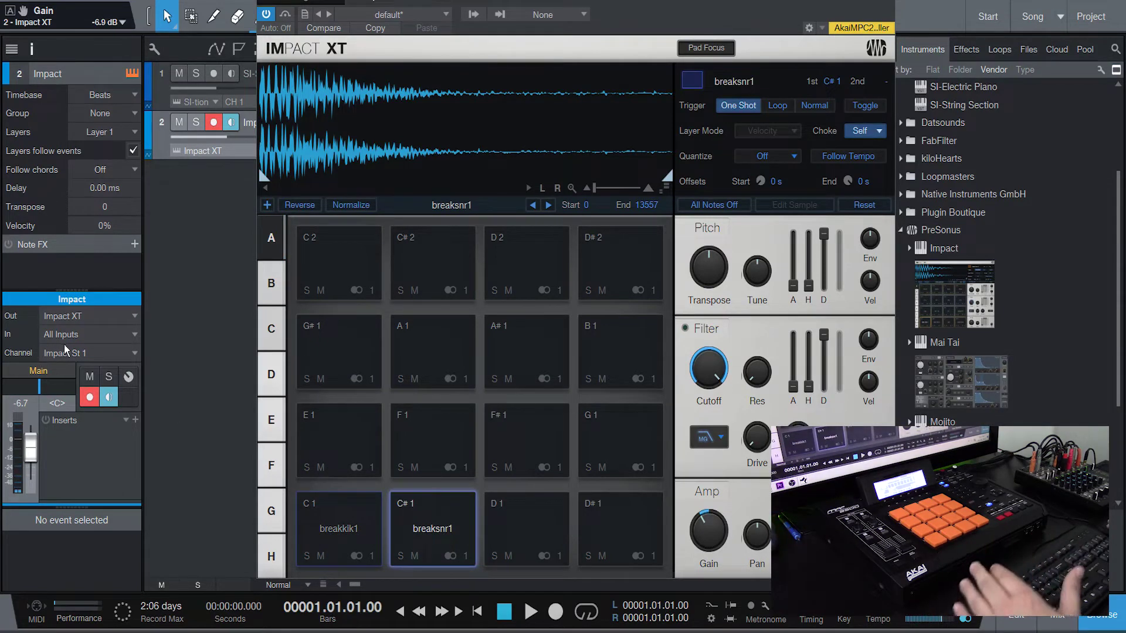
click(84, 336)
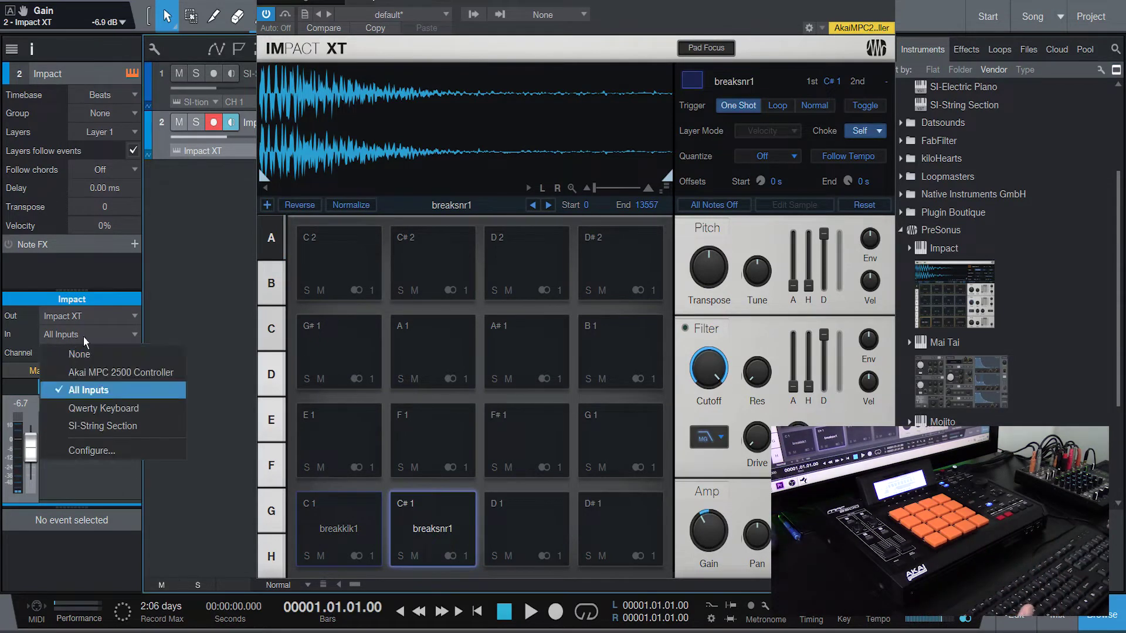
click(97, 397)
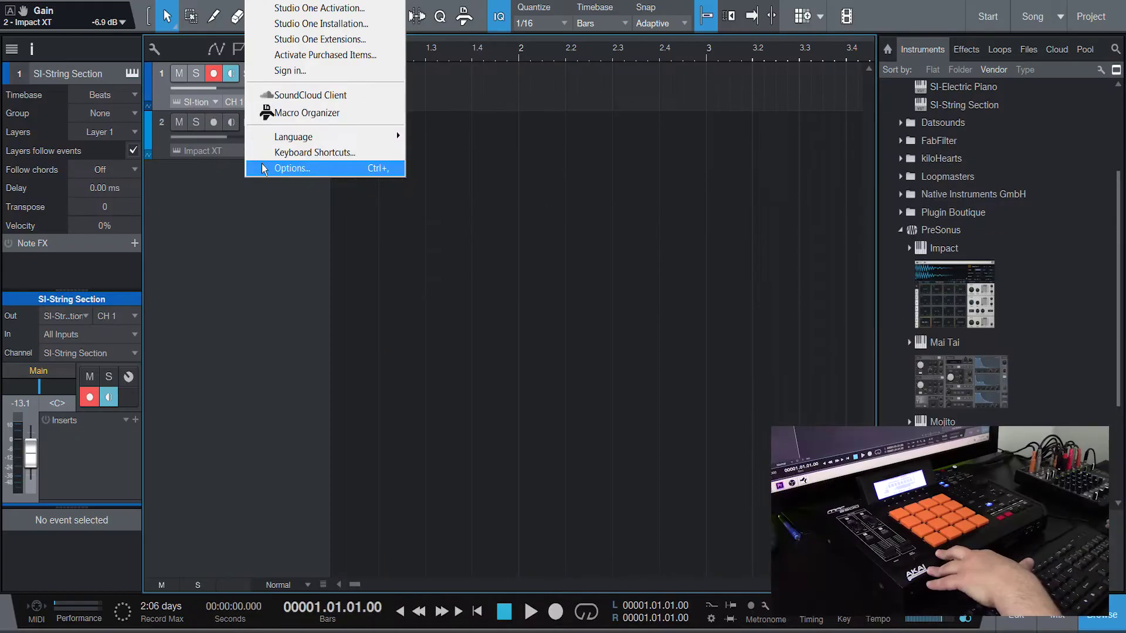
View the AkaiMPC2500Controller device settings in External Devices without changing them
click(291, 166)
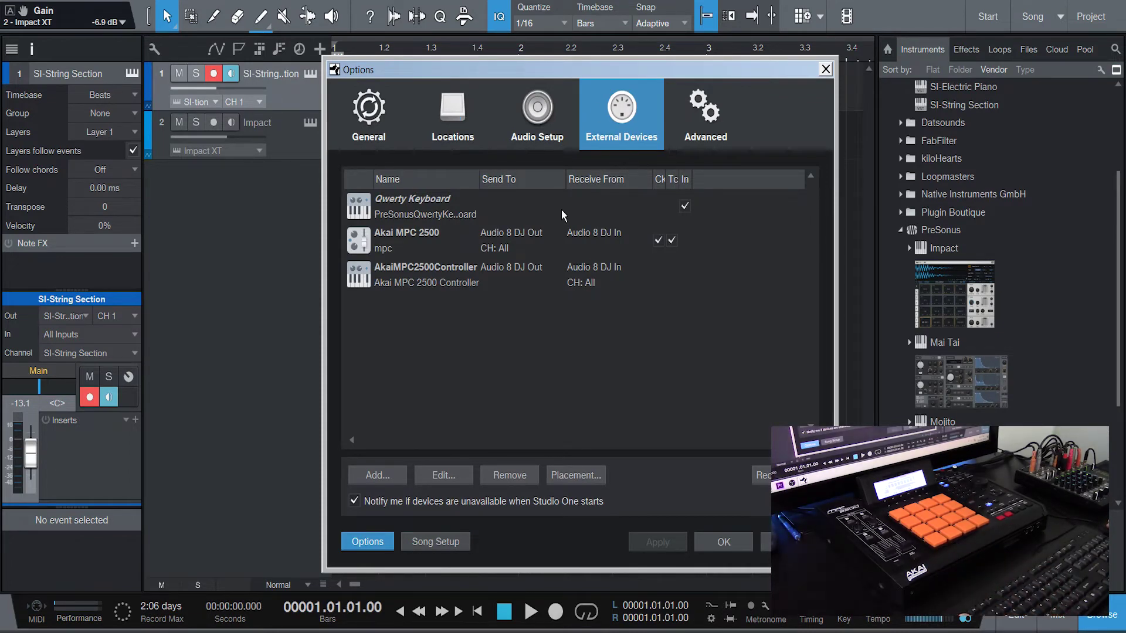
click(396, 278)
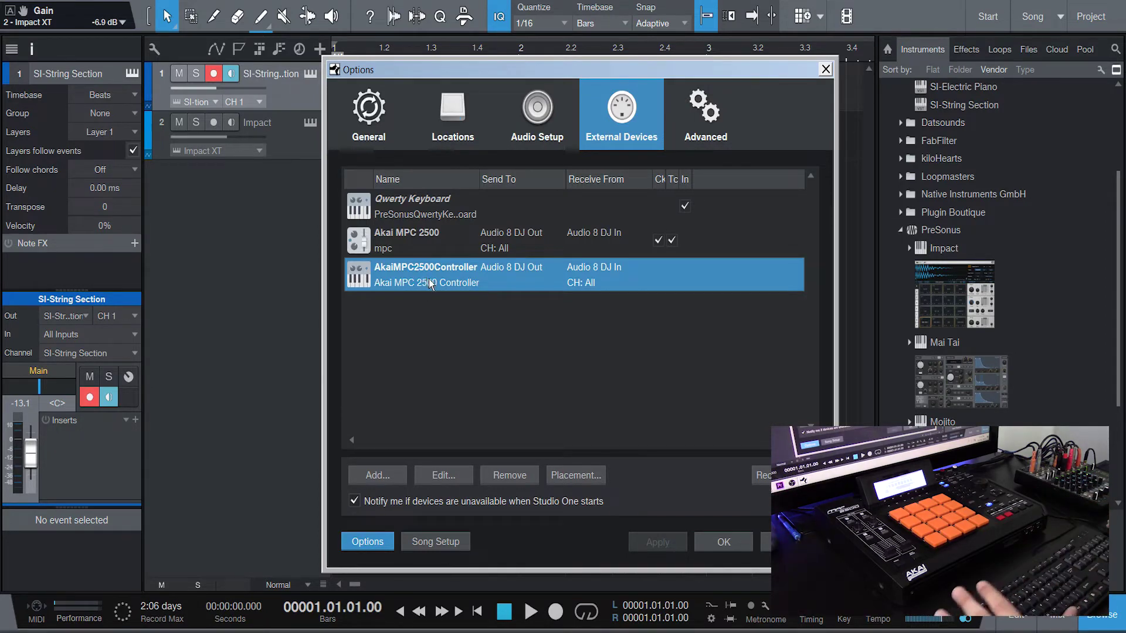
double_click(453, 279)
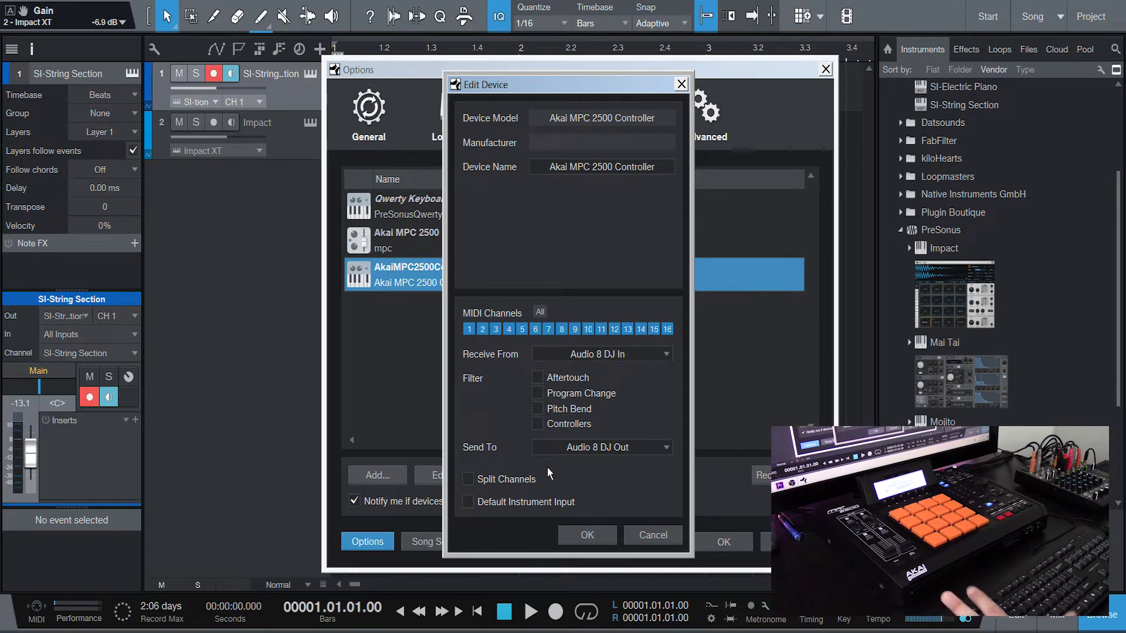
click(652, 536)
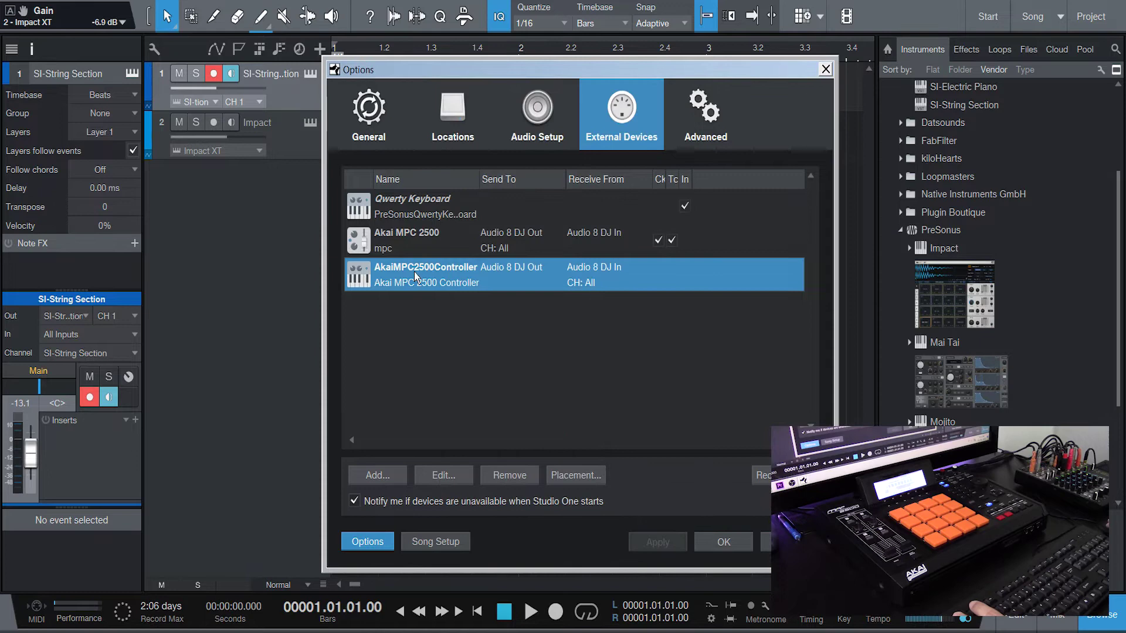
View the Akai MPC 2500 settings, then recheck the controller's, cancelling each
double_click(409, 244)
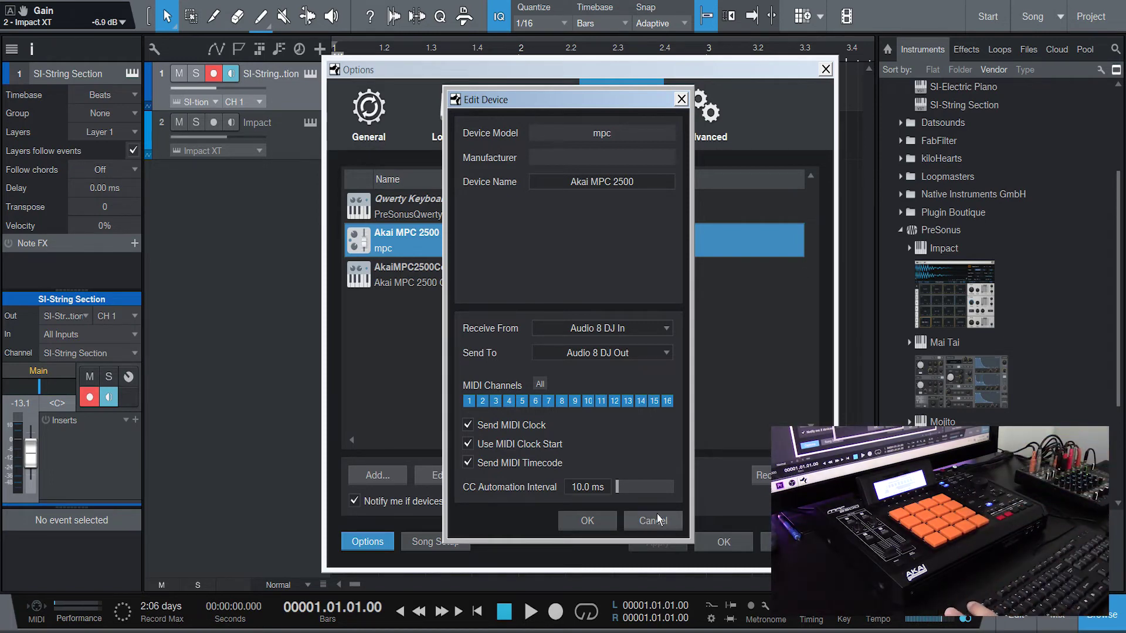
click(657, 519)
double_click(470, 280)
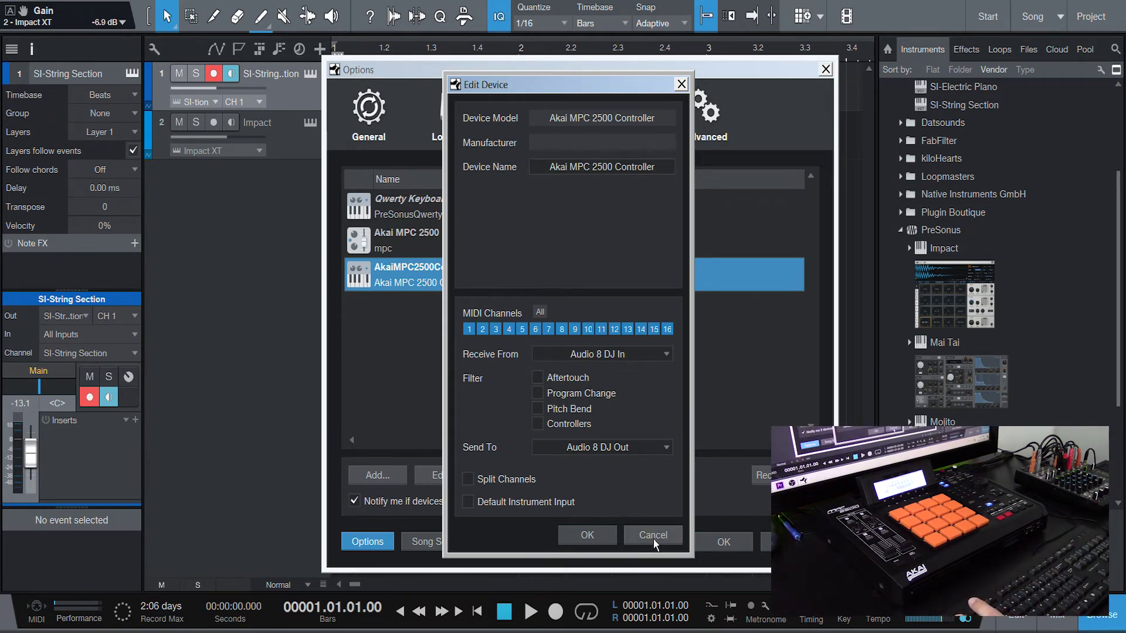
click(654, 536)
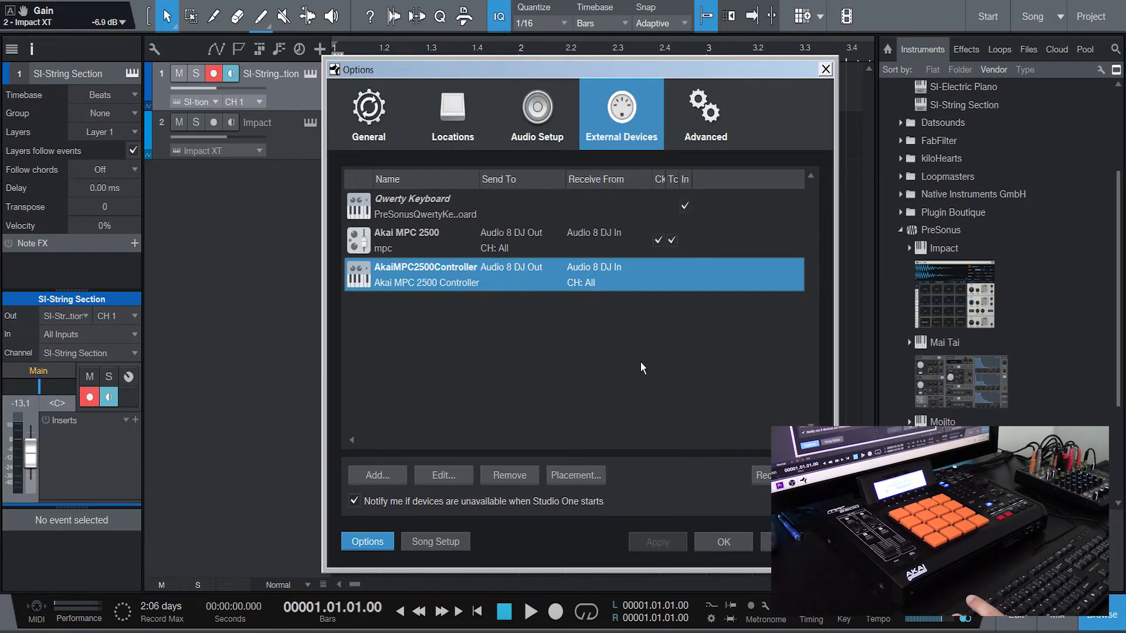
Compare the New Keyboard, New Instrument and New Control Surface types in Add Device
click(378, 475)
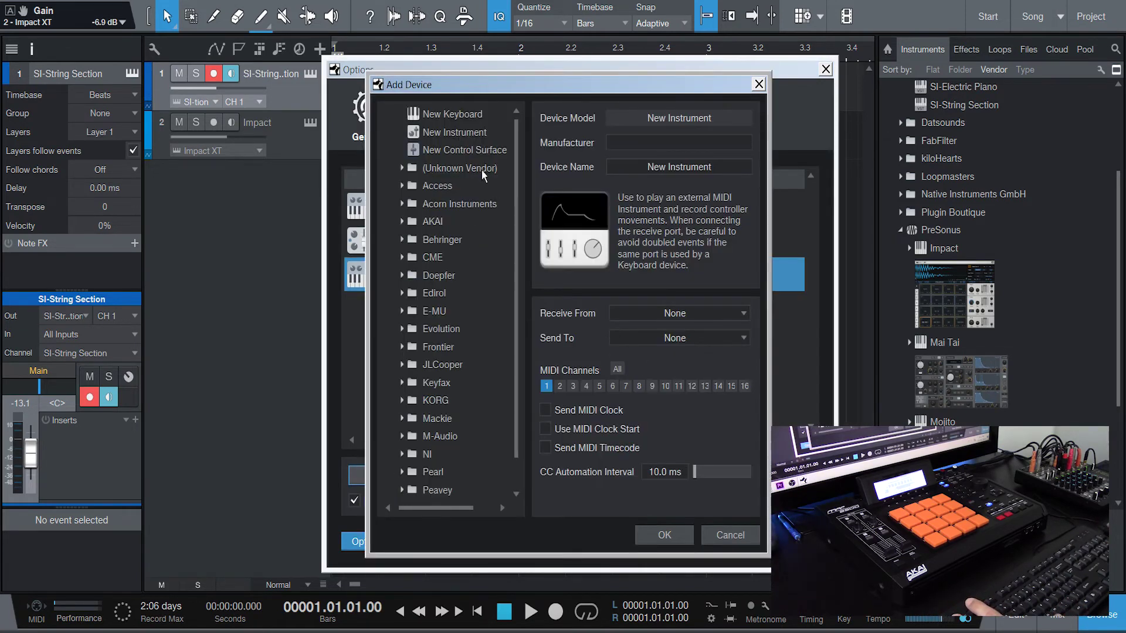
click(475, 136)
click(465, 134)
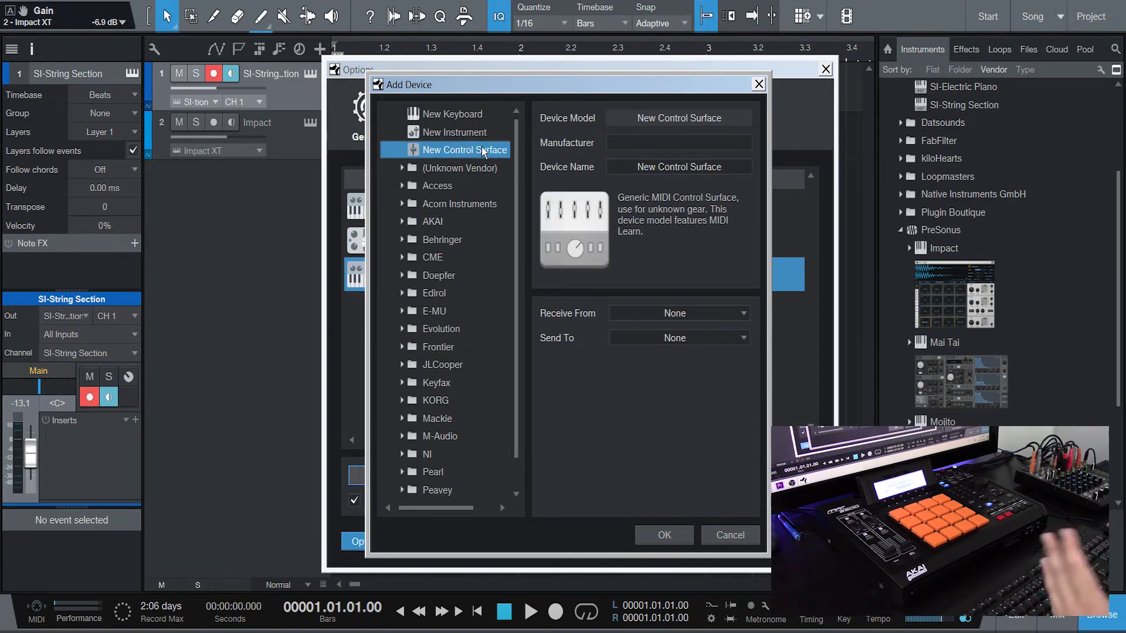
click(468, 132)
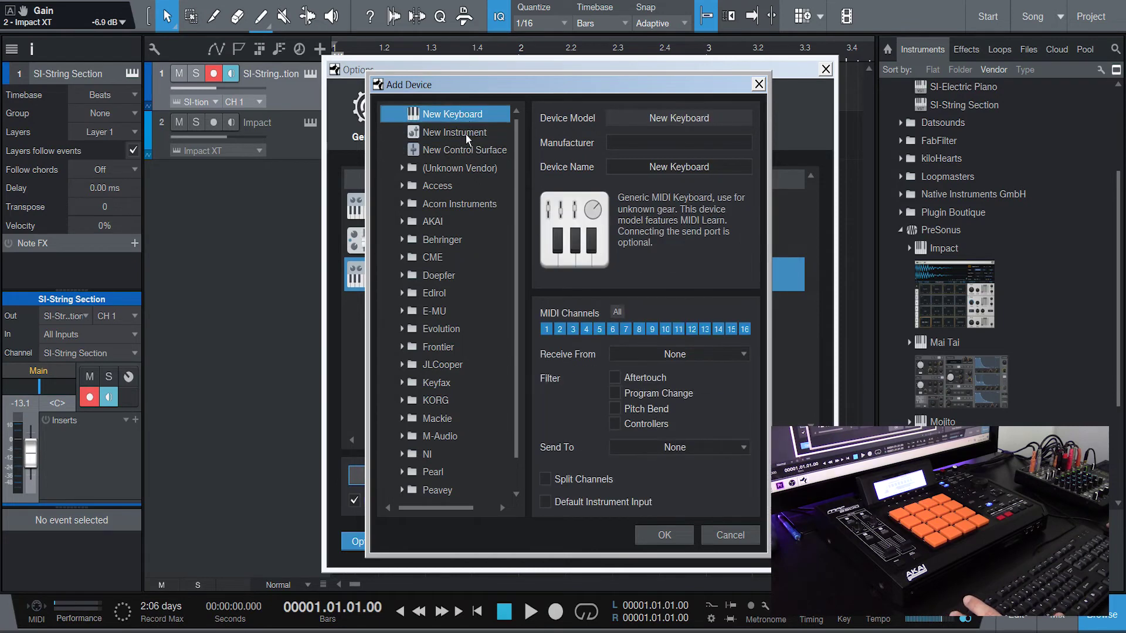
click(468, 134)
click(474, 151)
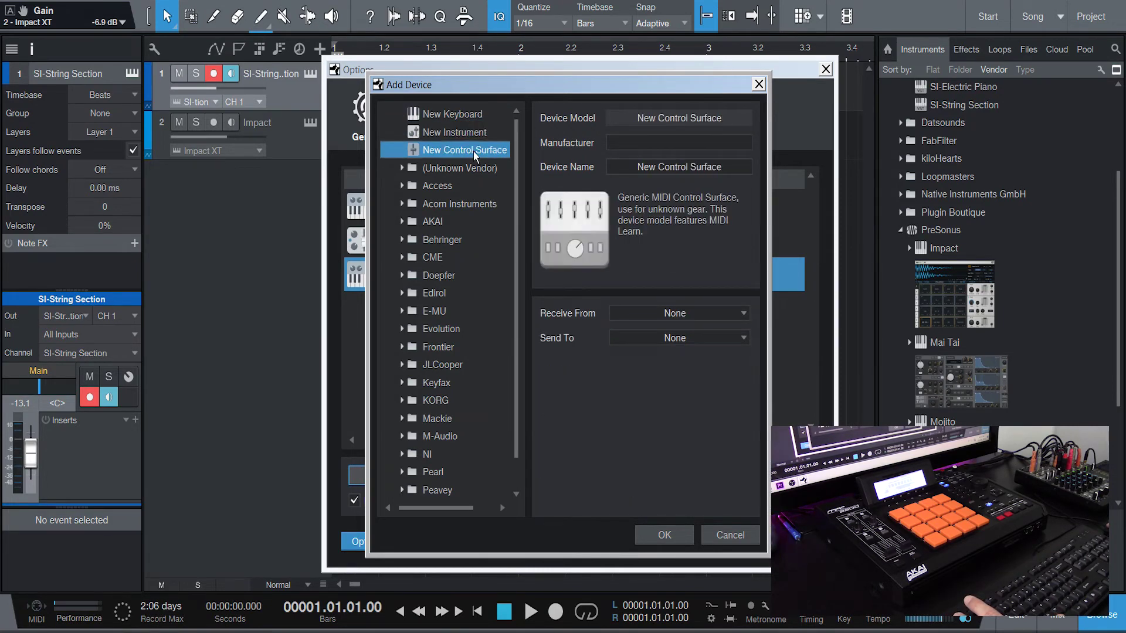
click(457, 117)
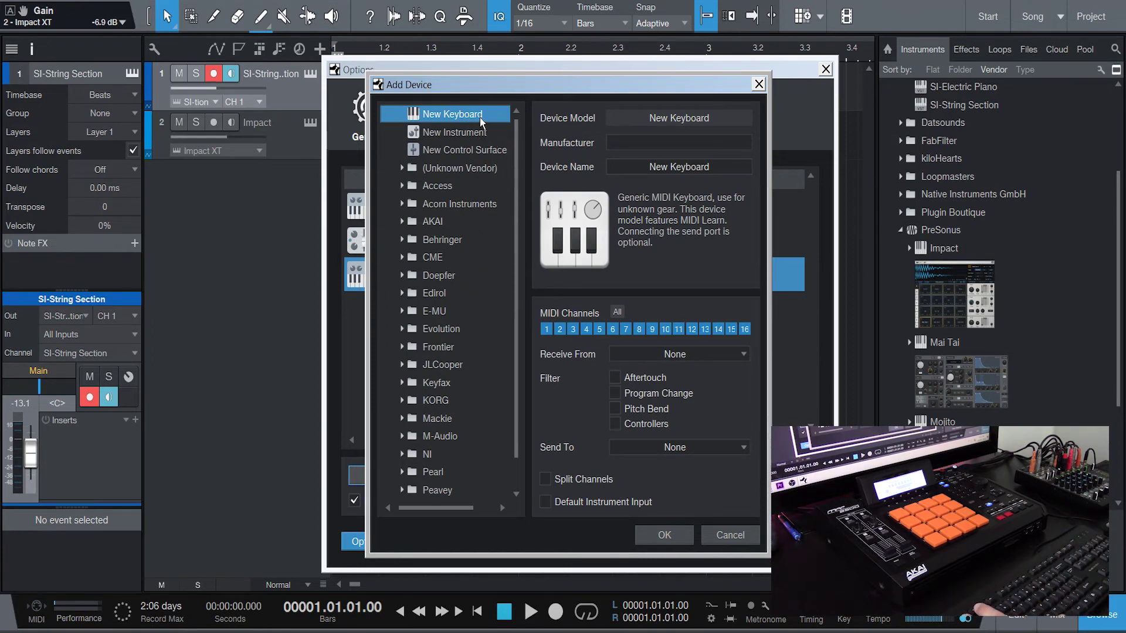
click(476, 132)
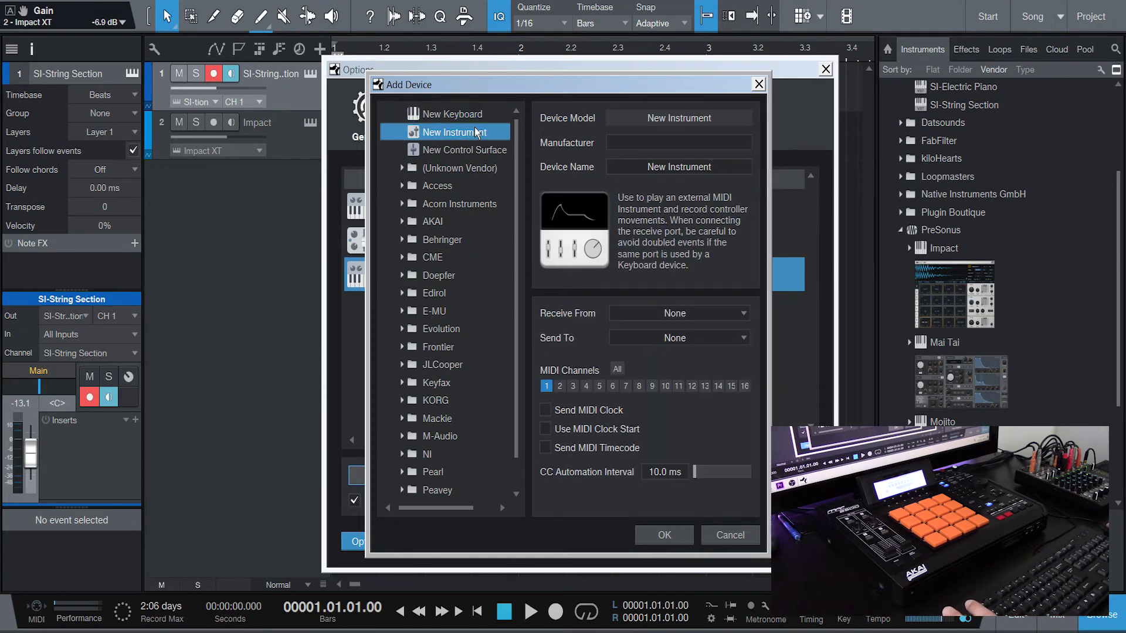